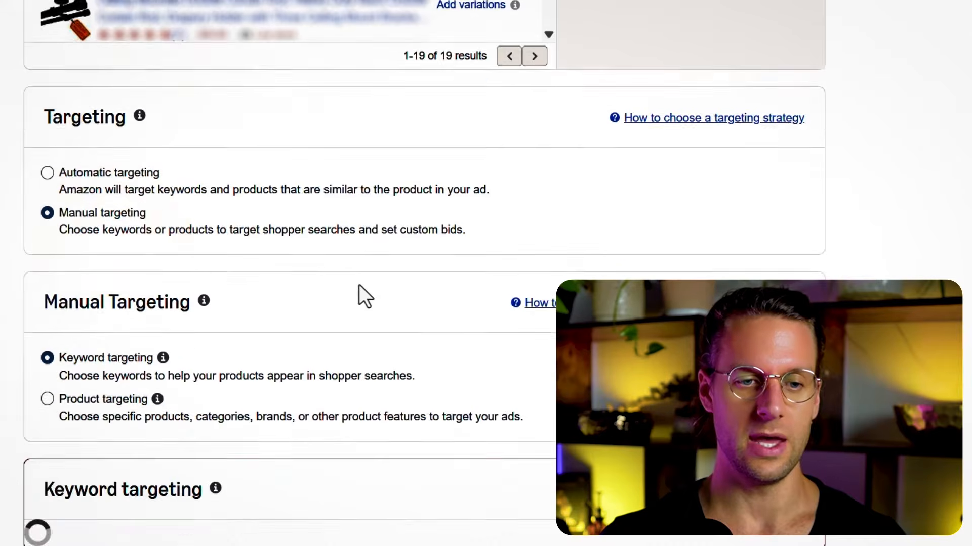
Switch the ad campaign's manual targeting from keywords to product targeting
click(47, 253)
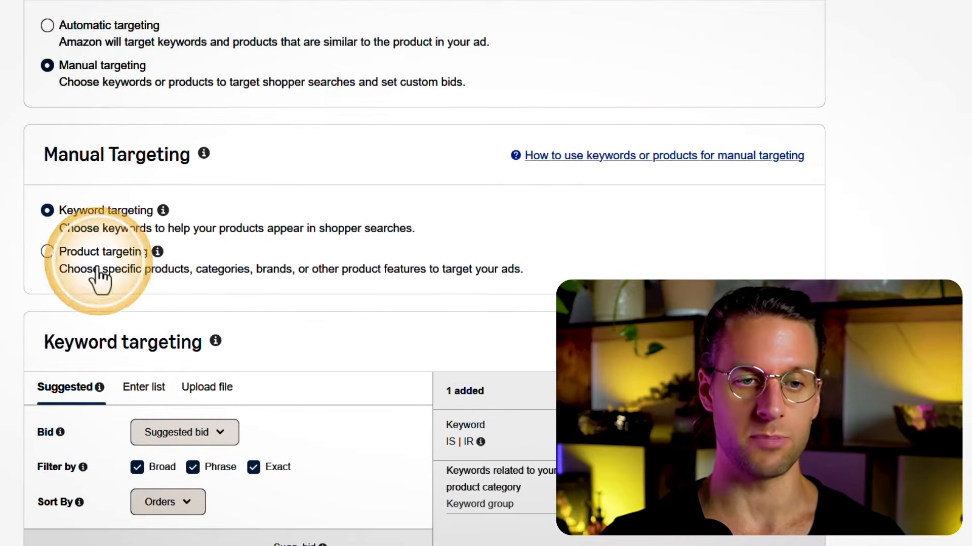
scroll(361, 298, down, 2)
scroll(368, 311, down, 2)
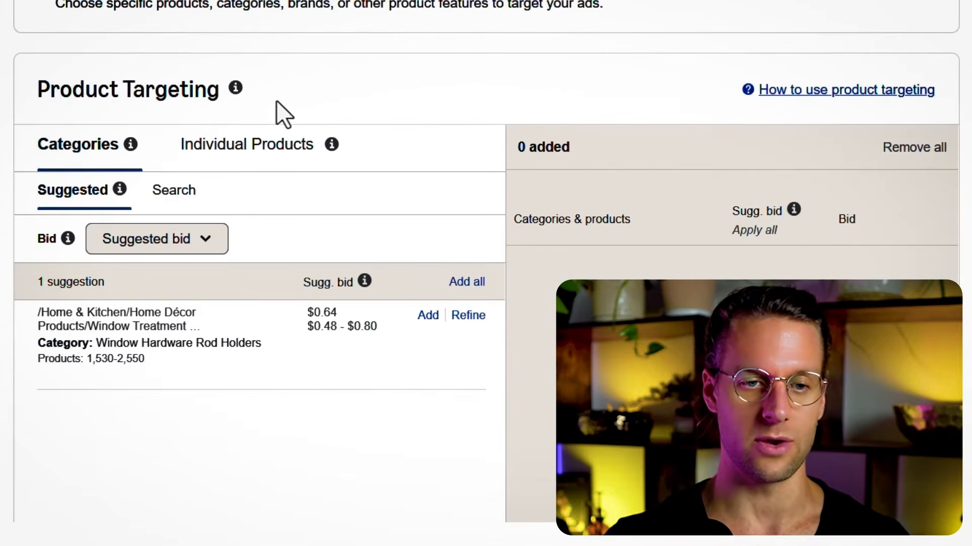
Look through the suggested individual products and the category search, and return to the suggested categories
click(258, 145)
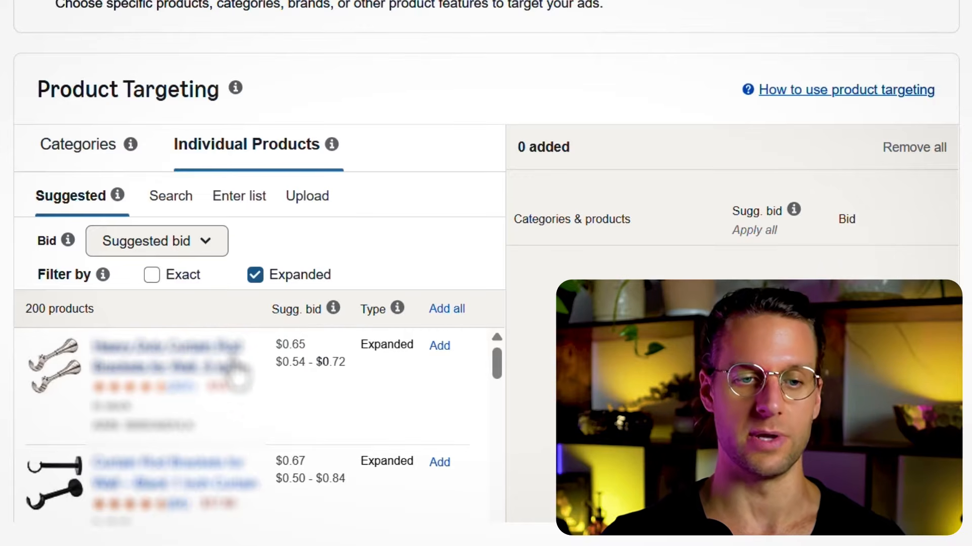
click(92, 150)
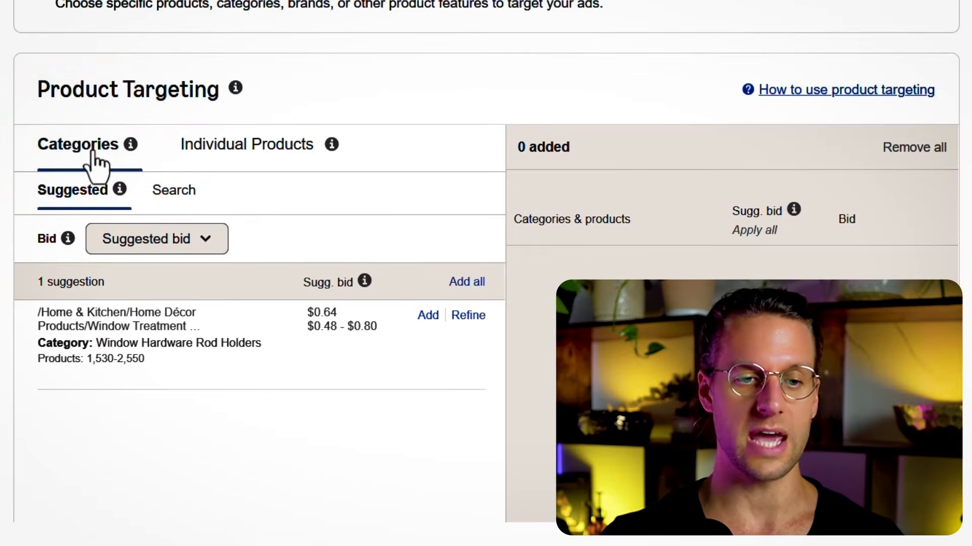
click(172, 198)
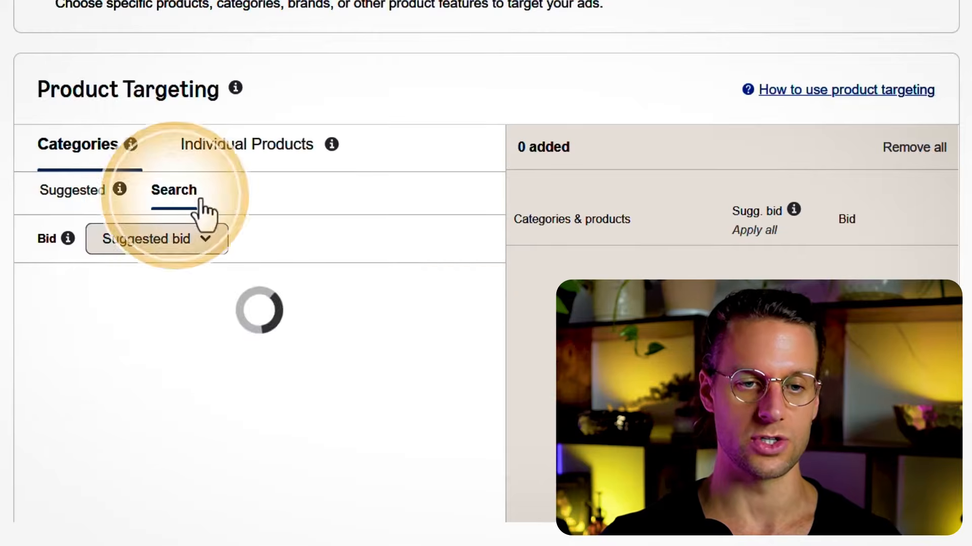
click(91, 198)
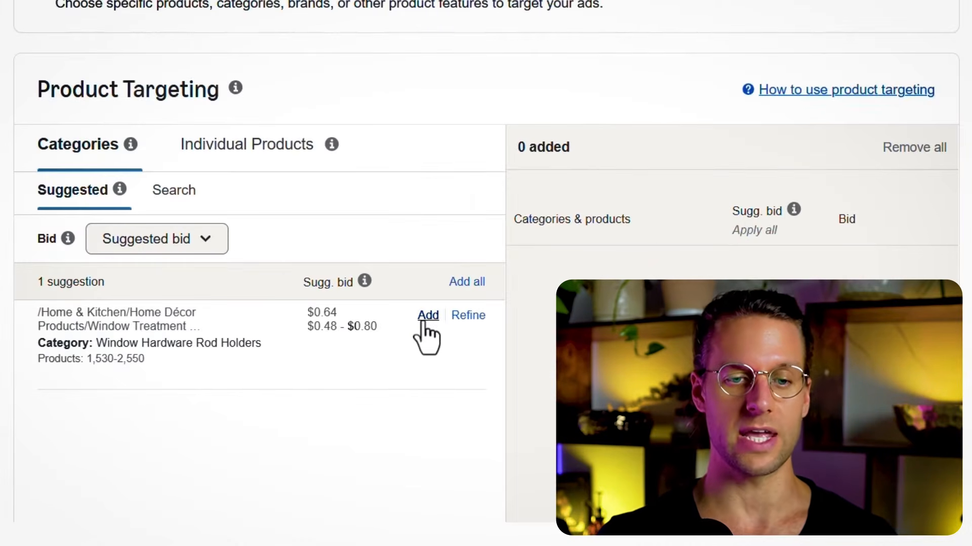
Add the suggested Window Hardware Rod Holders category as a target and remove it again
click(427, 318)
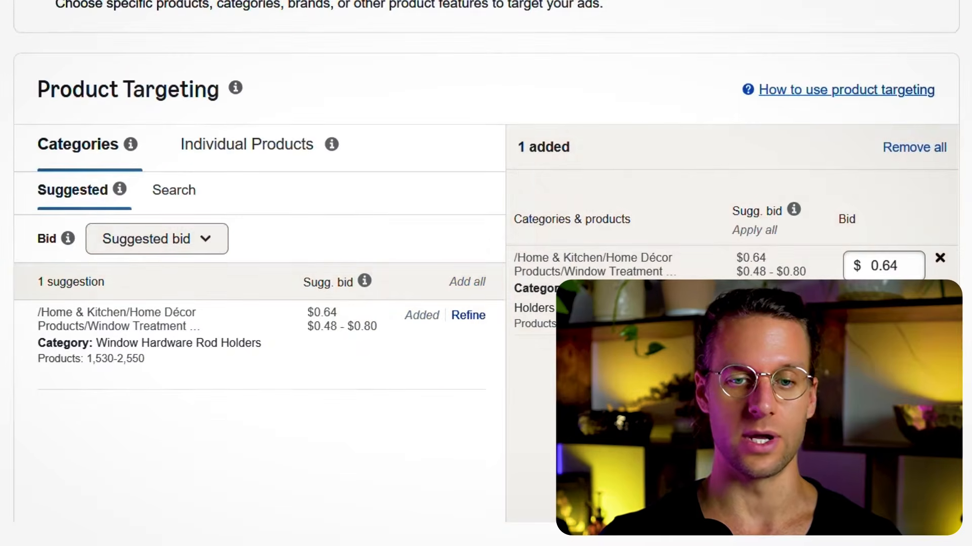
scroll(486, 274, down, 2)
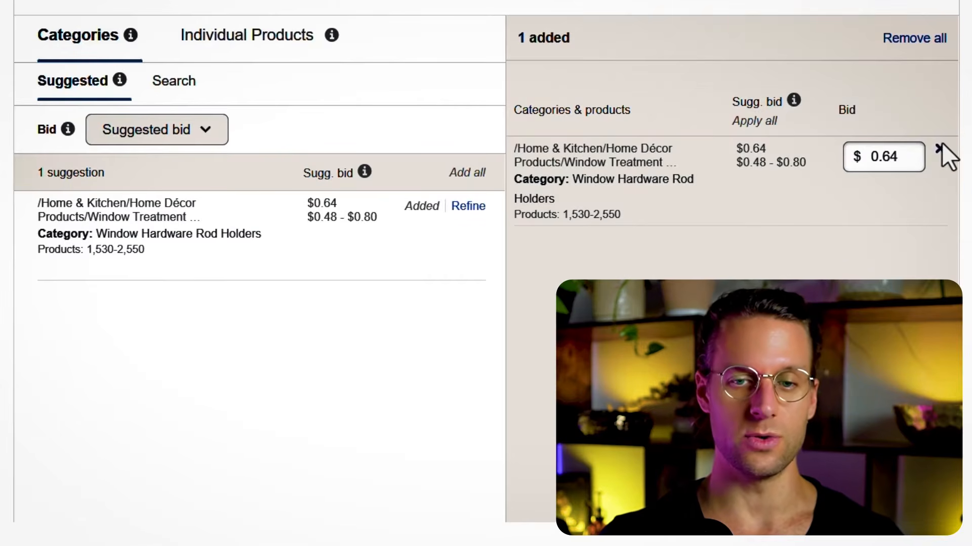
click(941, 146)
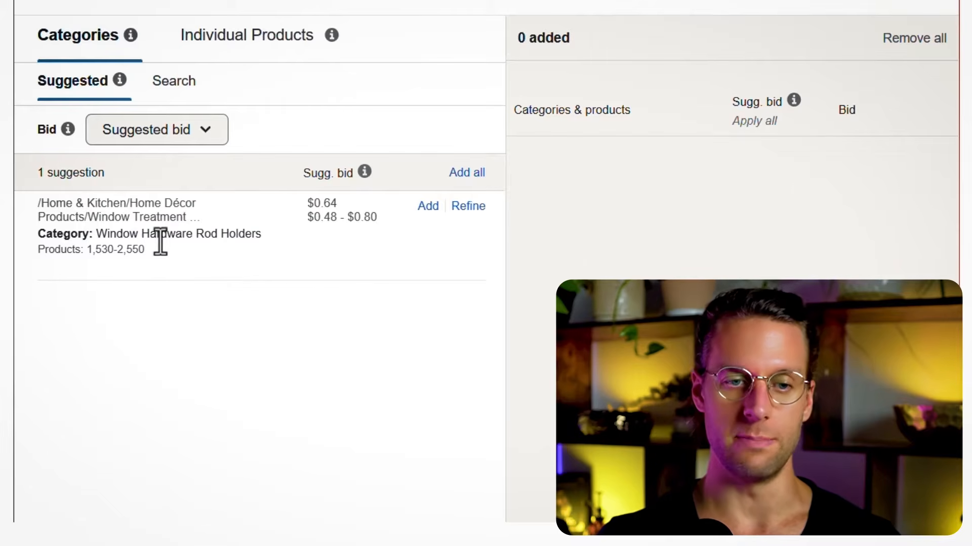
Search the targeting categories for "curtain rod"
click(177, 87)
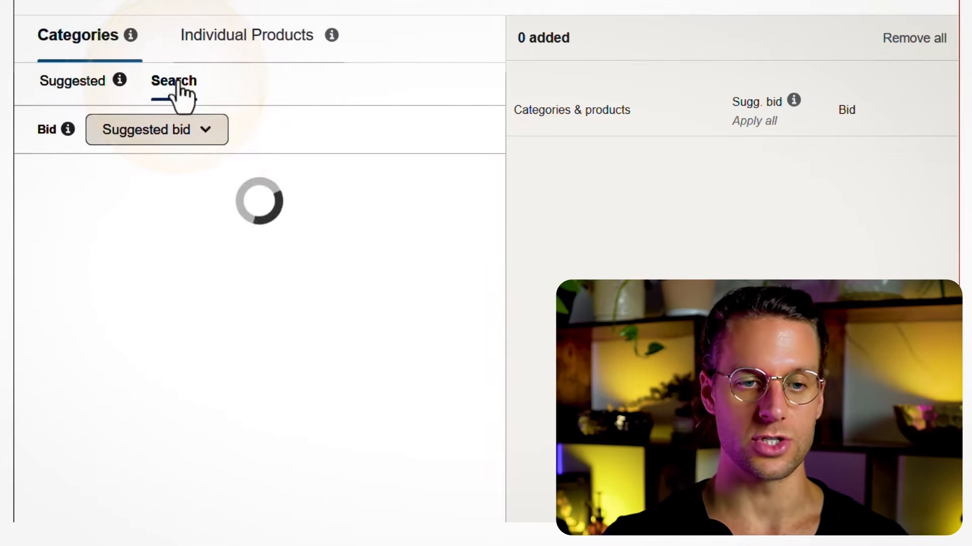
click(193, 181)
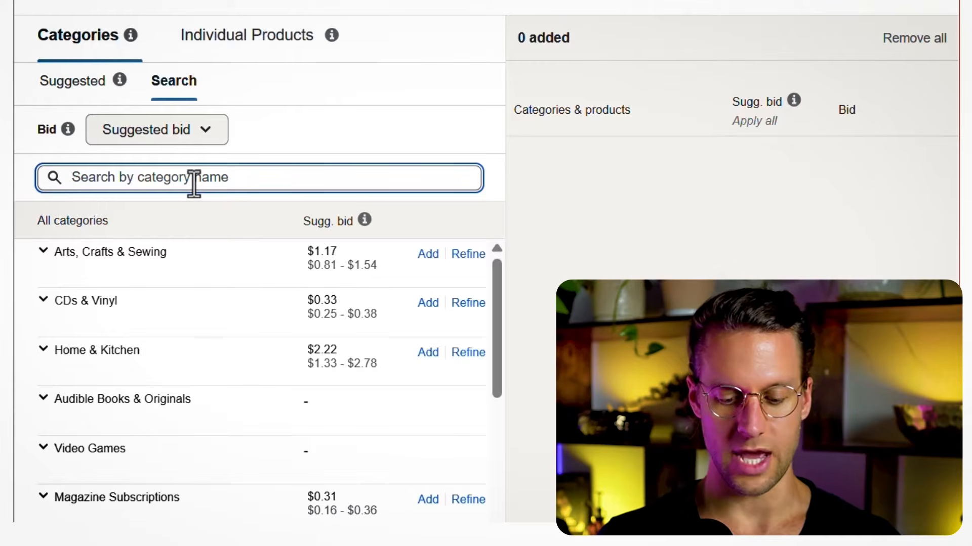
text(curtain rod)
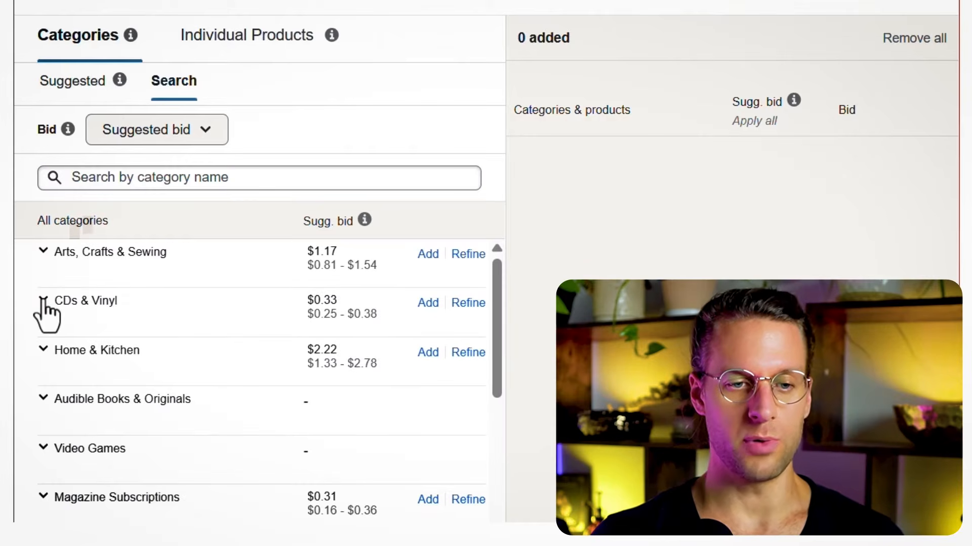
Browse the category tree through Home & Kitchen and Home Storage & Organization down to the Home Storage Hooks subcategories
click(43, 352)
scroll(41, 362, down, 2)
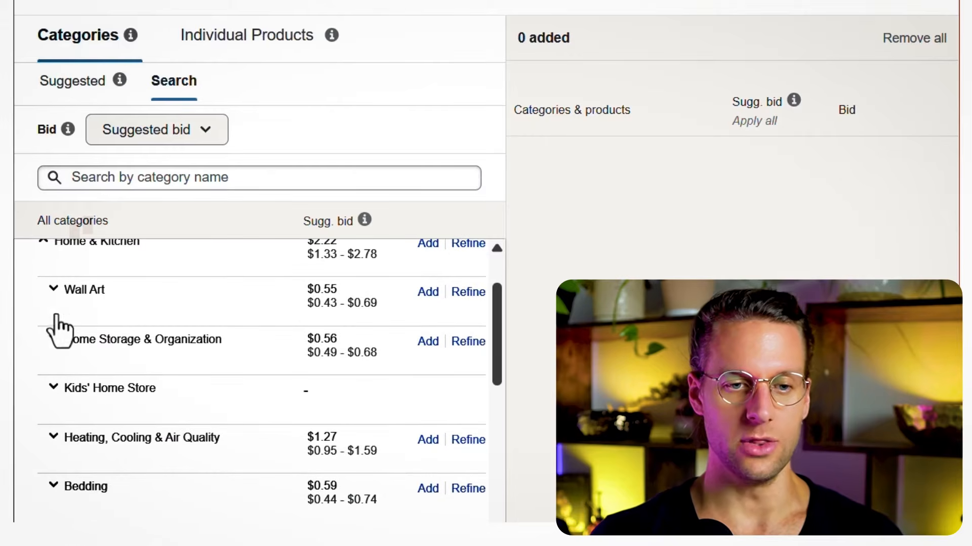
click(53, 340)
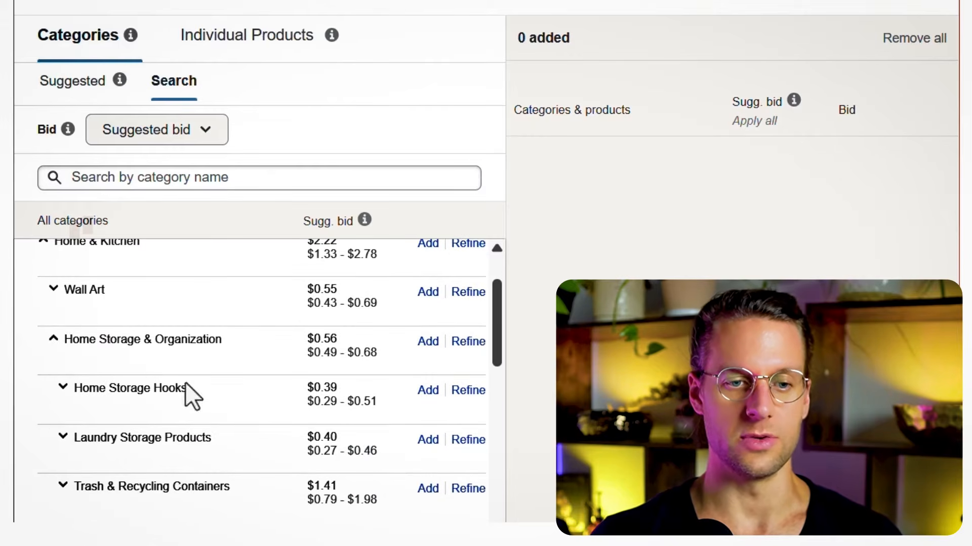
scroll(130, 402, down, 2)
click(63, 280)
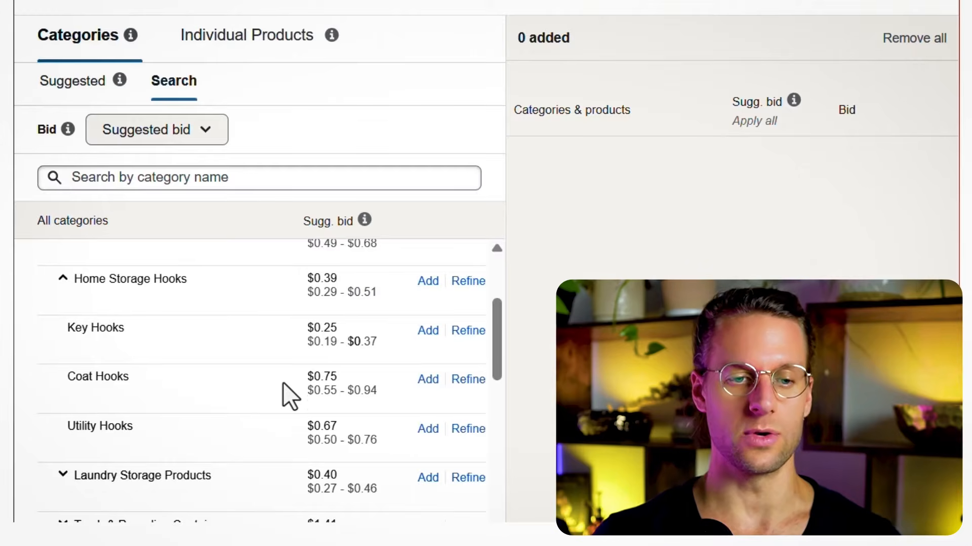
scroll(284, 383, up, 4)
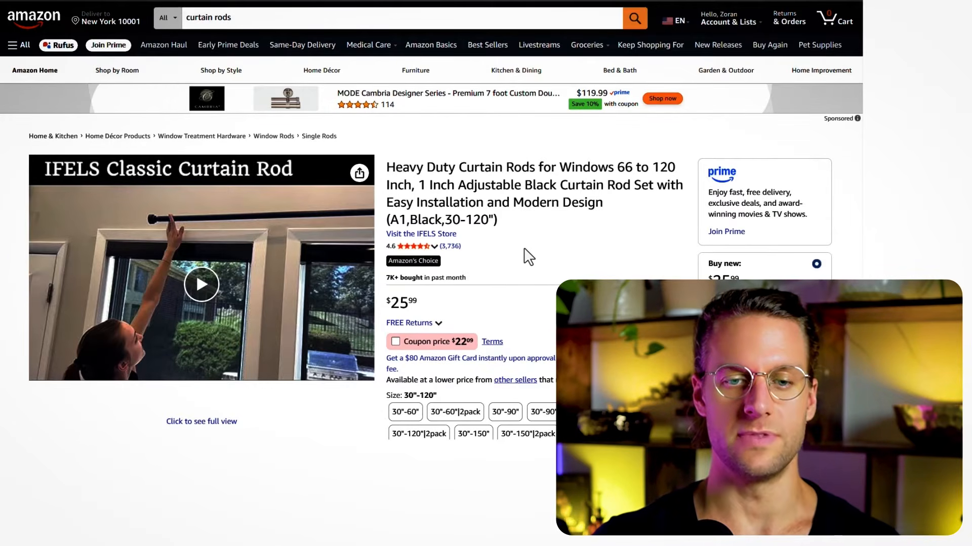
Look up the Best Sellers Rank subcategory in the item details of the IFELS curtain rod's Amazon listing
scroll(524, 248, down, 20)
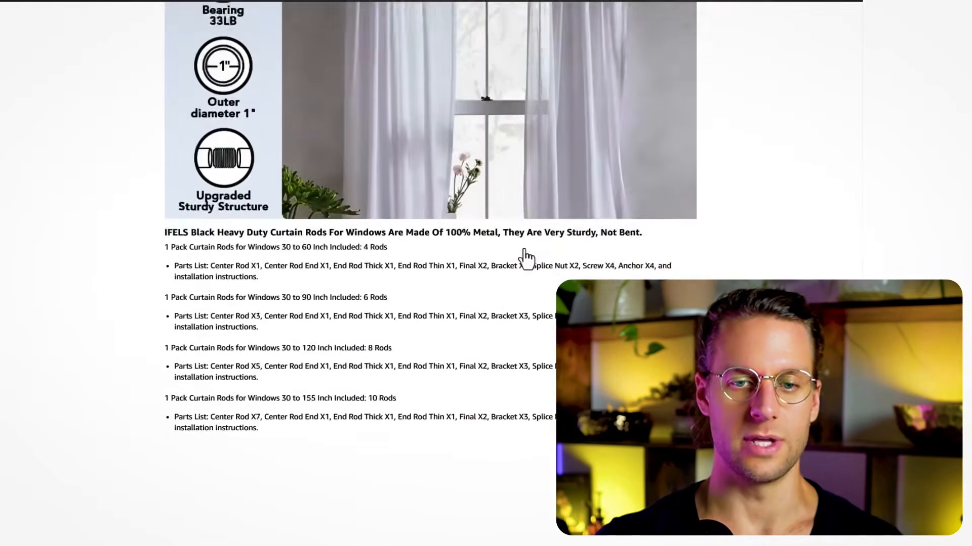
scroll(524, 248, down, 15)
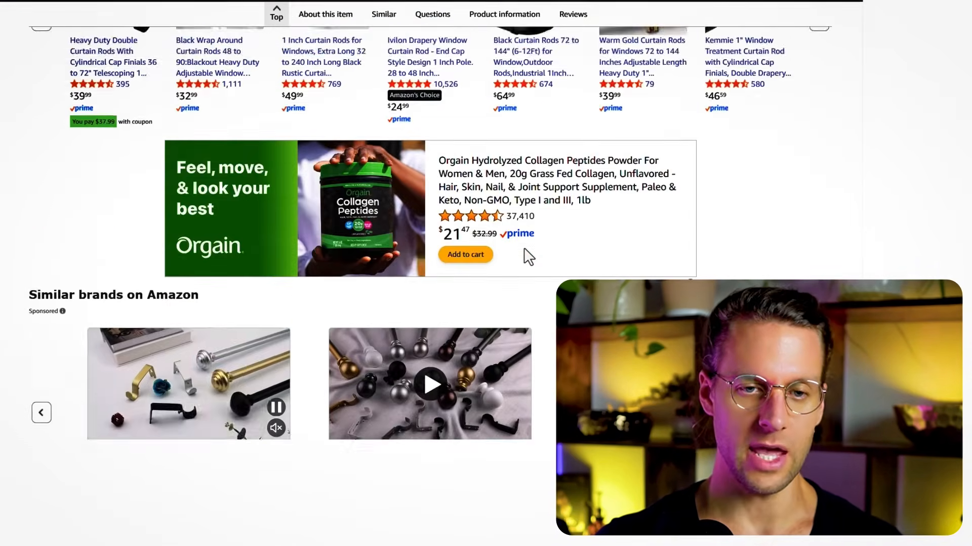
scroll(524, 248, up, 5)
scroll(524, 248, up, 6)
scroll(524, 248, down, 2)
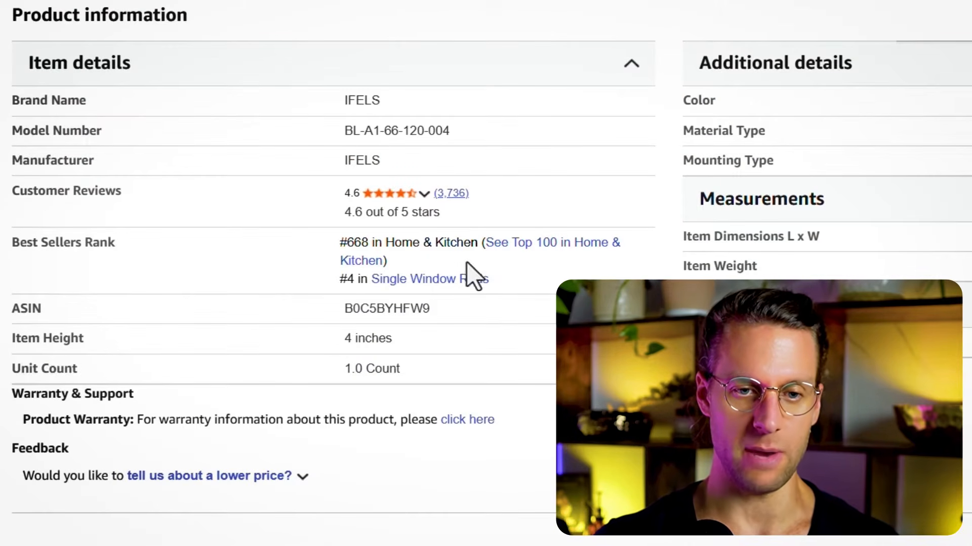
click(423, 282)
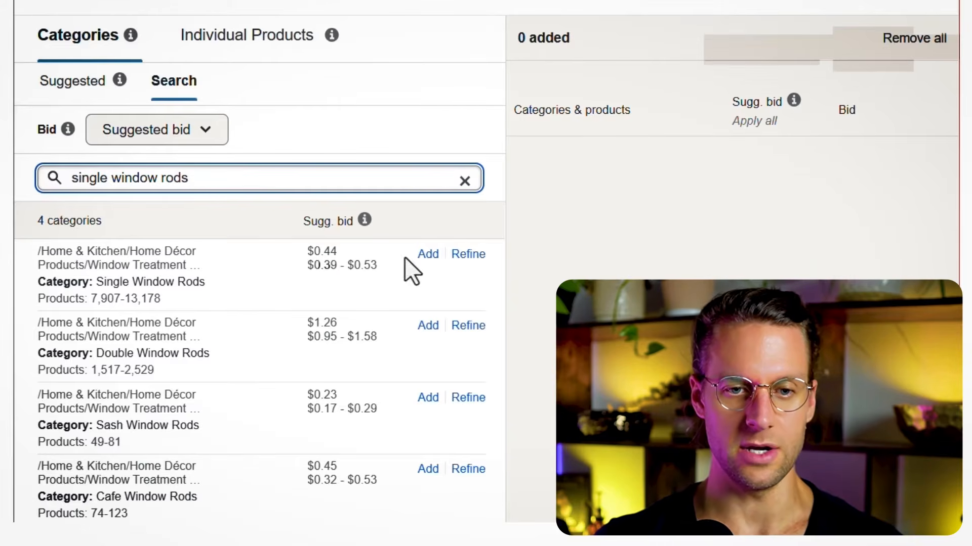
Refine the Single Window Rods category in the ad campaign with a minimum price of $30
click(426, 256)
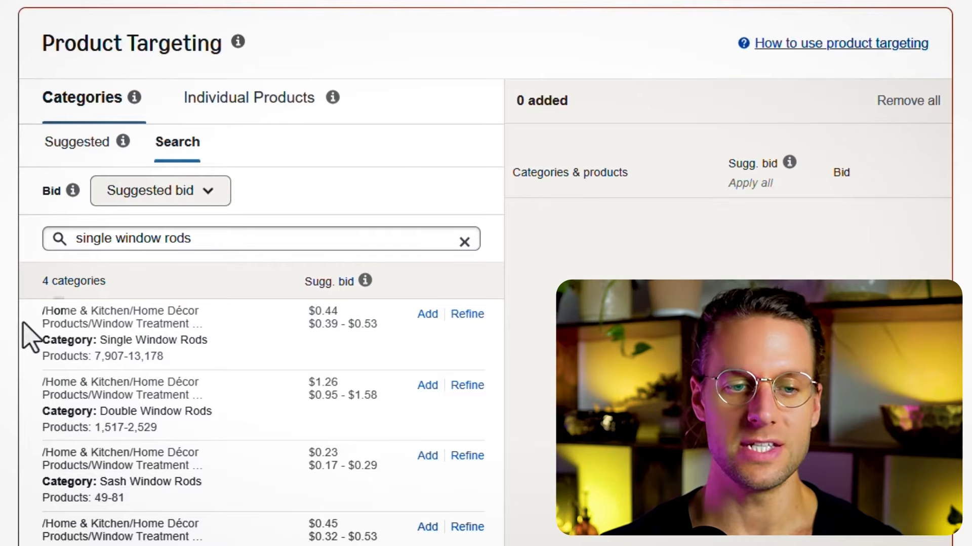
click(467, 317)
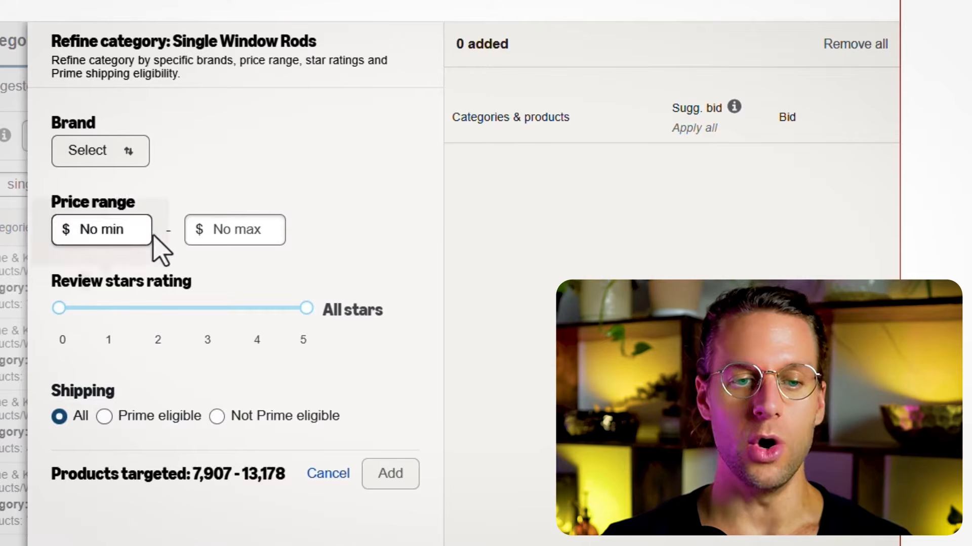
click(122, 231)
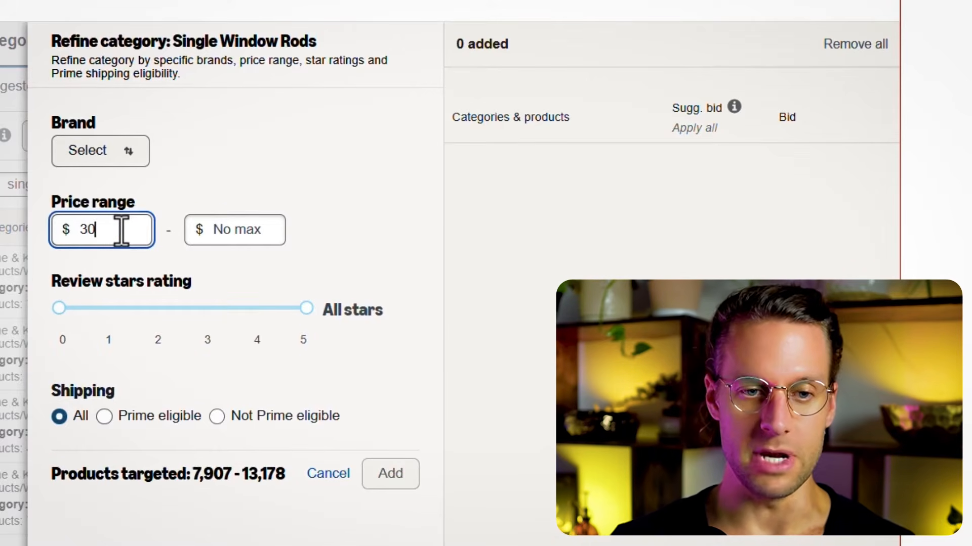
click(239, 167)
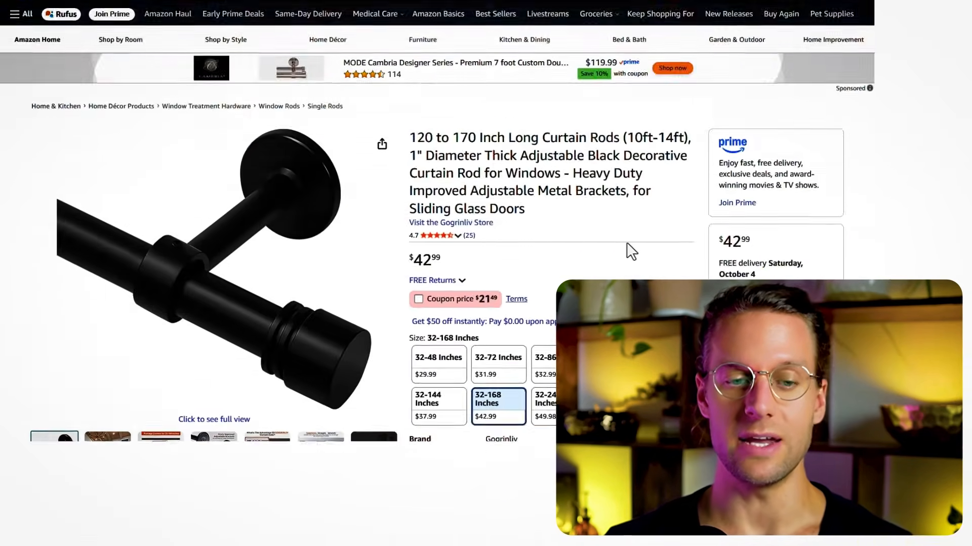
Switch to the Gogrinliv curtain rod's Amazon listing and compare the prices of the sponsored curtain rods based on recent views
scroll(627, 242, down, 20)
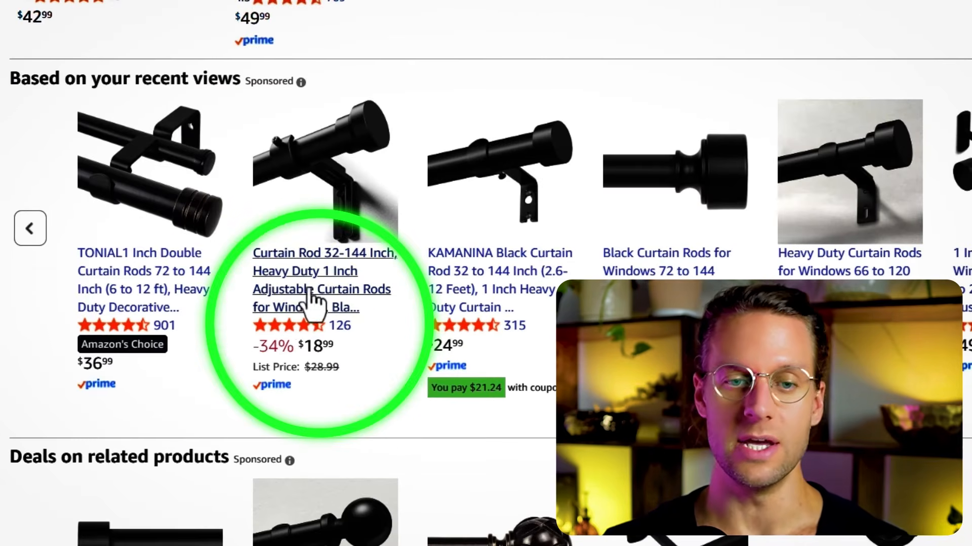
click(303, 296)
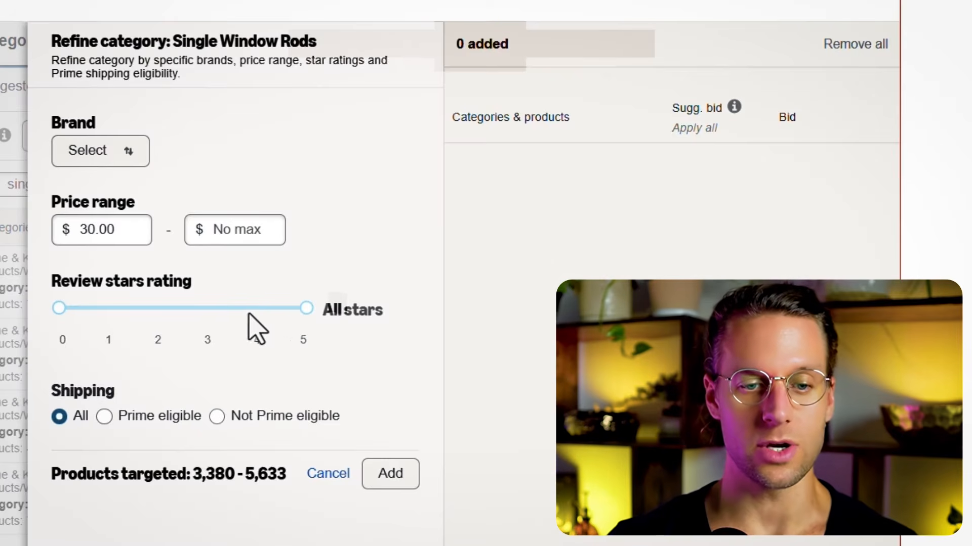
Limit the category's review rating to 0–4 stars, try the Not Prime eligible shipping filter, and set shipping back to All
click(254, 310)
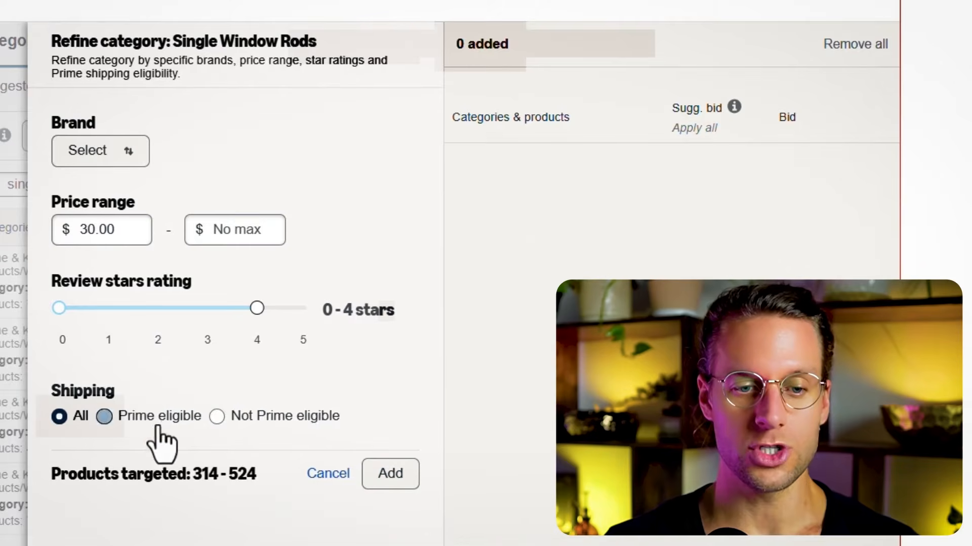
click(217, 417)
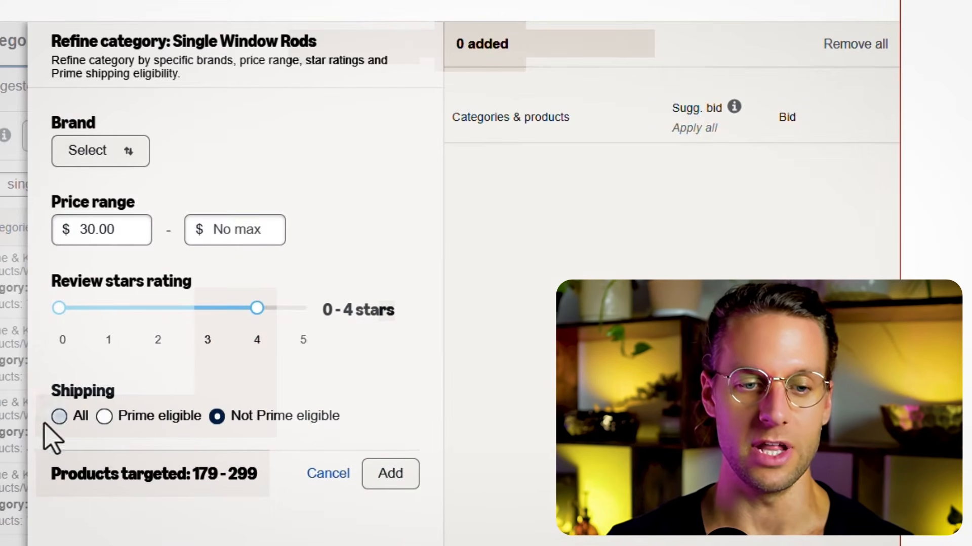
click(63, 417)
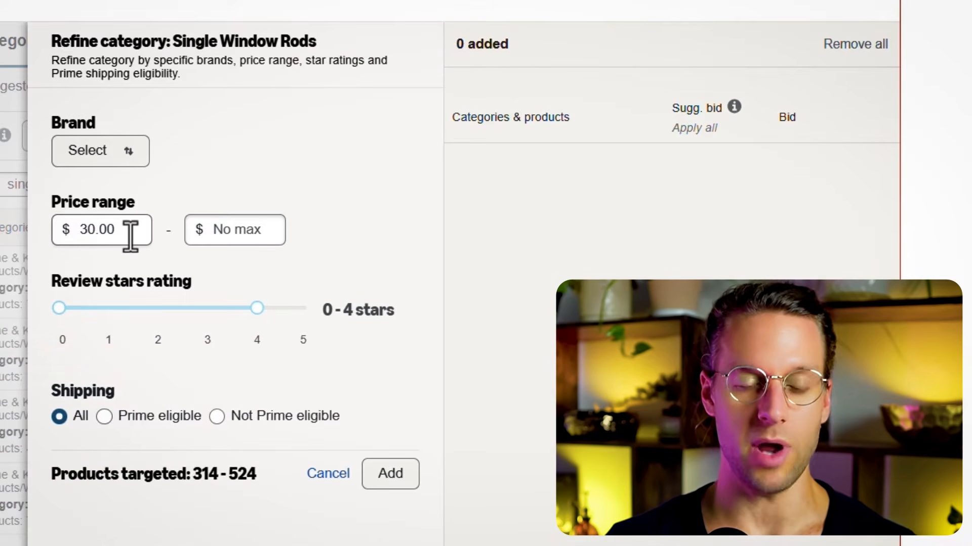
Examine the minimum price and the estimated number of products targeted by the category refinement
drag(130, 235, 63, 229)
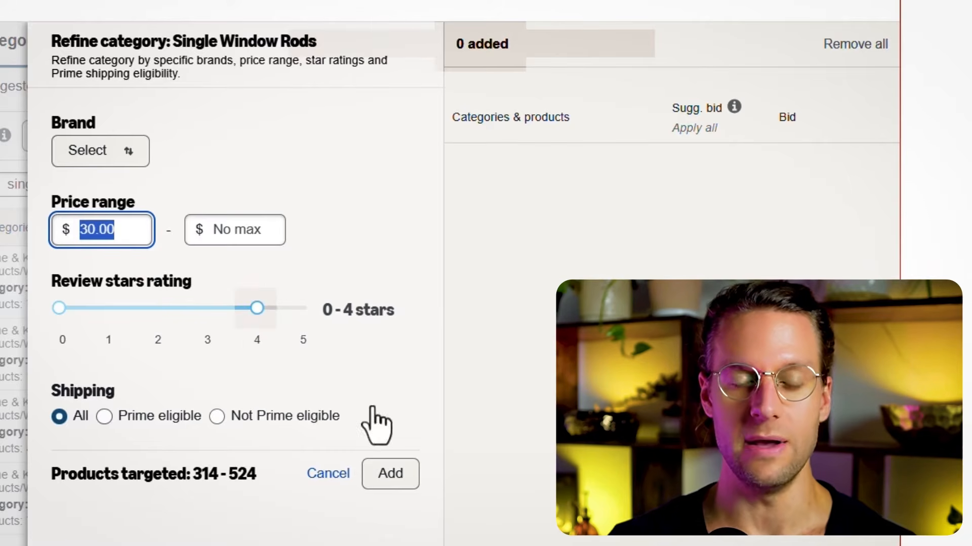
click(46, 481)
drag(52, 476, 264, 478)
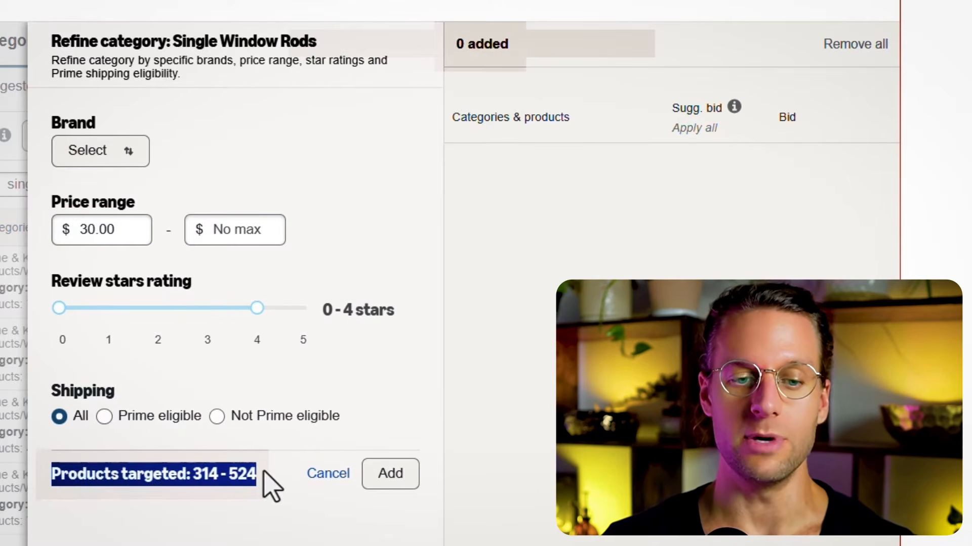
click(263, 472)
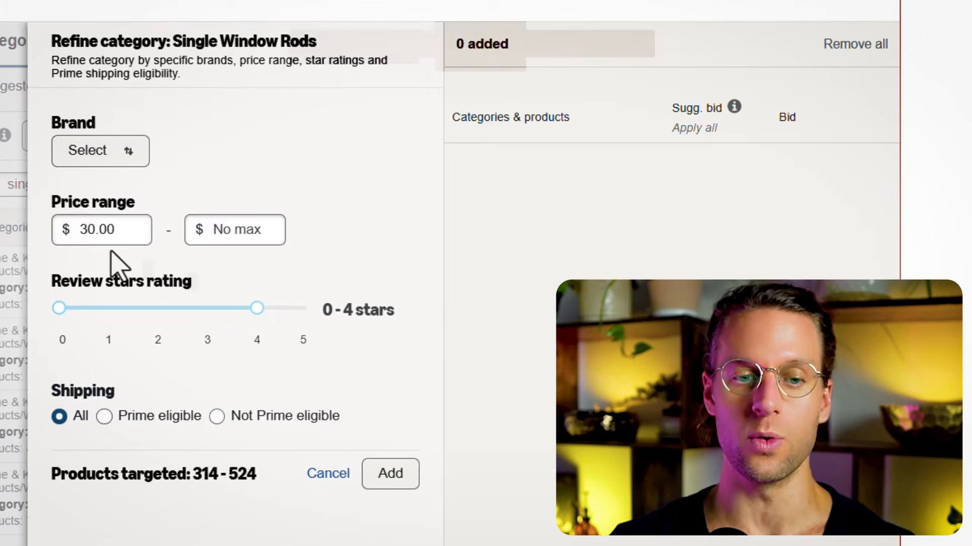
Change the refined category's minimum price to $25
click(117, 230)
key(BackSpace)
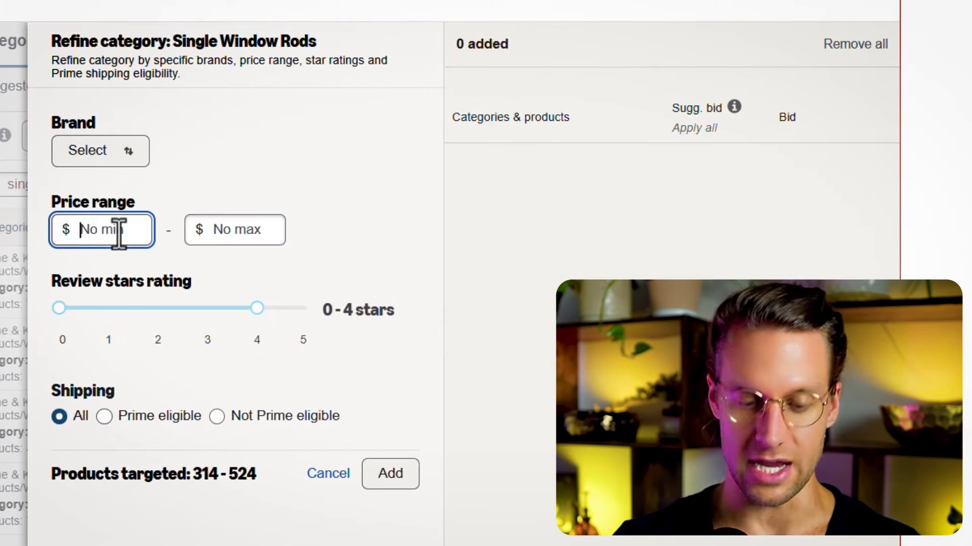
text(25)
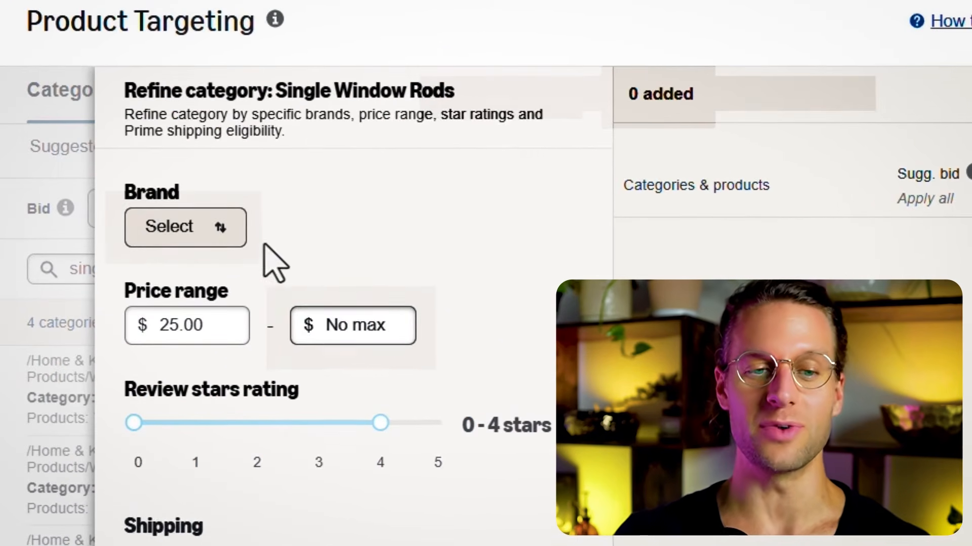
Try limiting the category refinement to the brand TONIAL
click(217, 226)
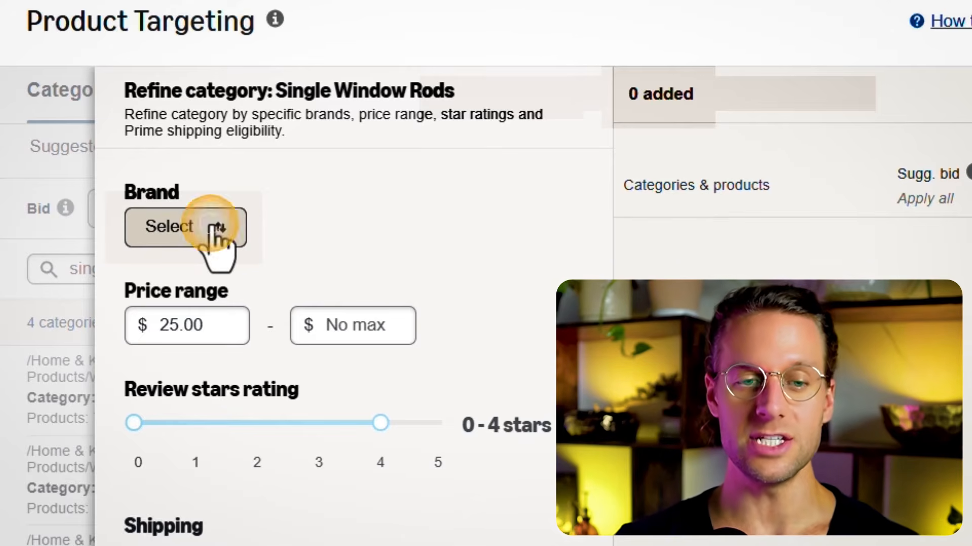
click(212, 224)
click(205, 274)
click(150, 225)
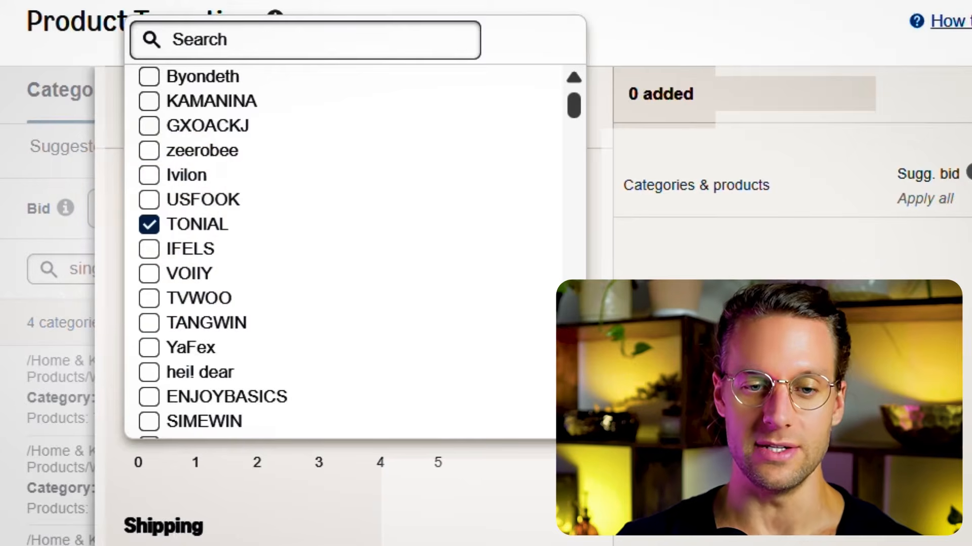
key(Escape)
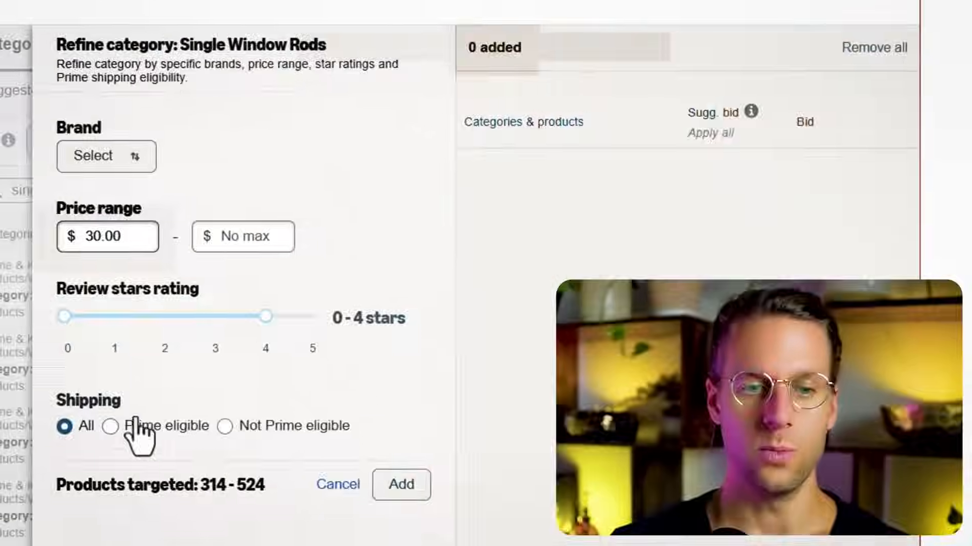
Add the refined Single Window Rods category to the campaign's product targets
click(395, 476)
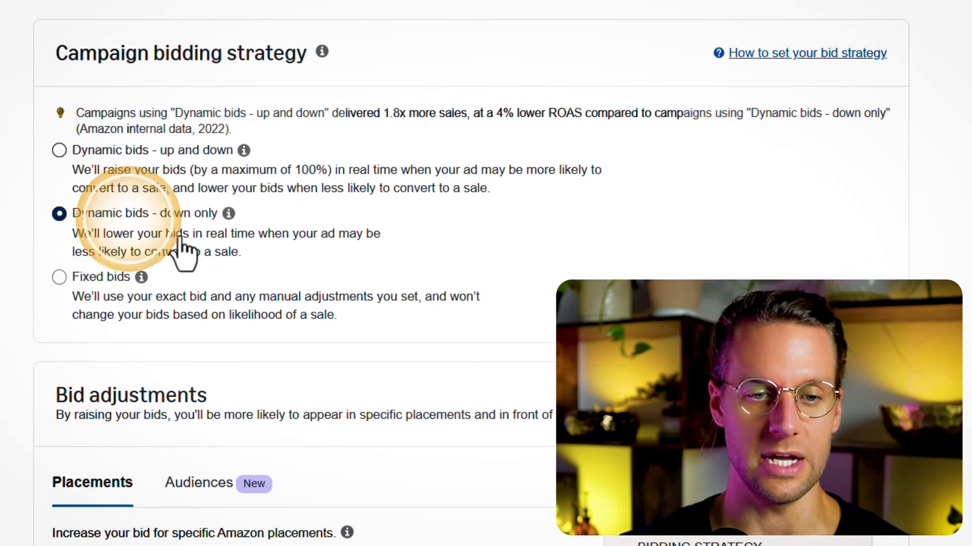
Open the audience bid adjustments, try the High interest based on shopping history audience, and review the campaign settings
scroll(314, 266, down, 5)
scroll(314, 267, down, 1)
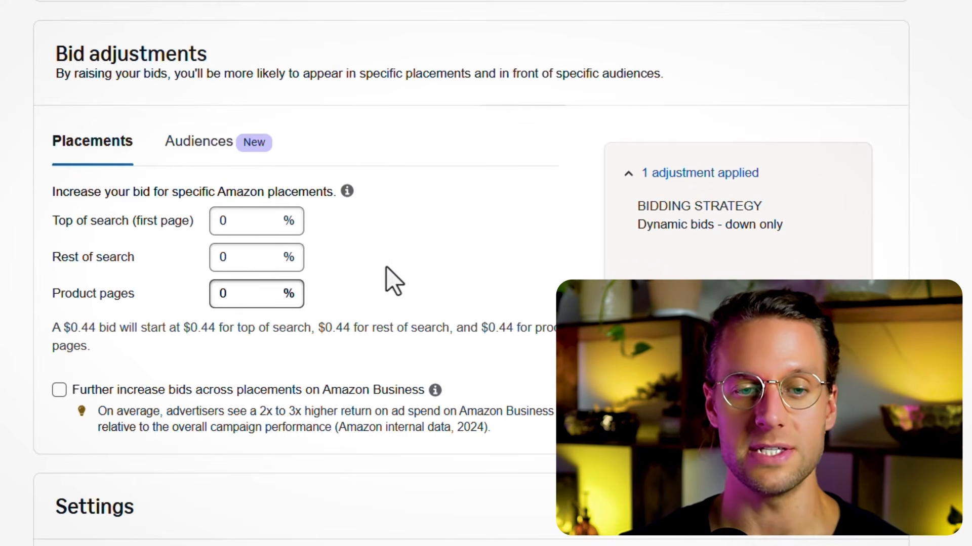
click(200, 146)
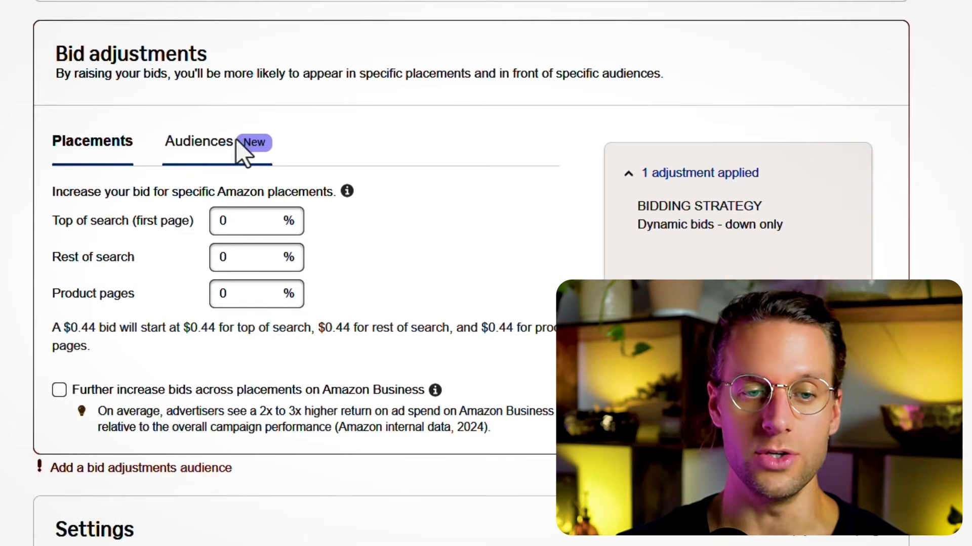
click(158, 284)
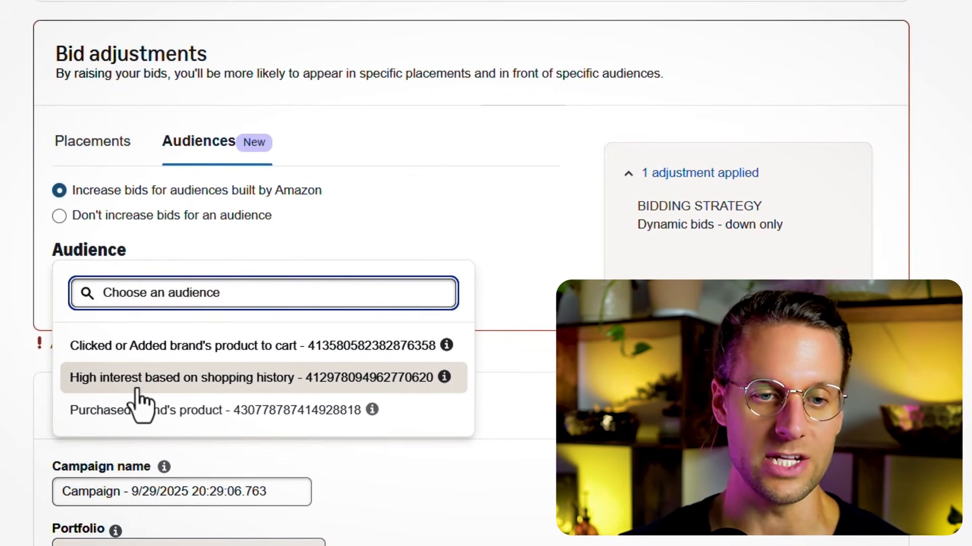
click(137, 389)
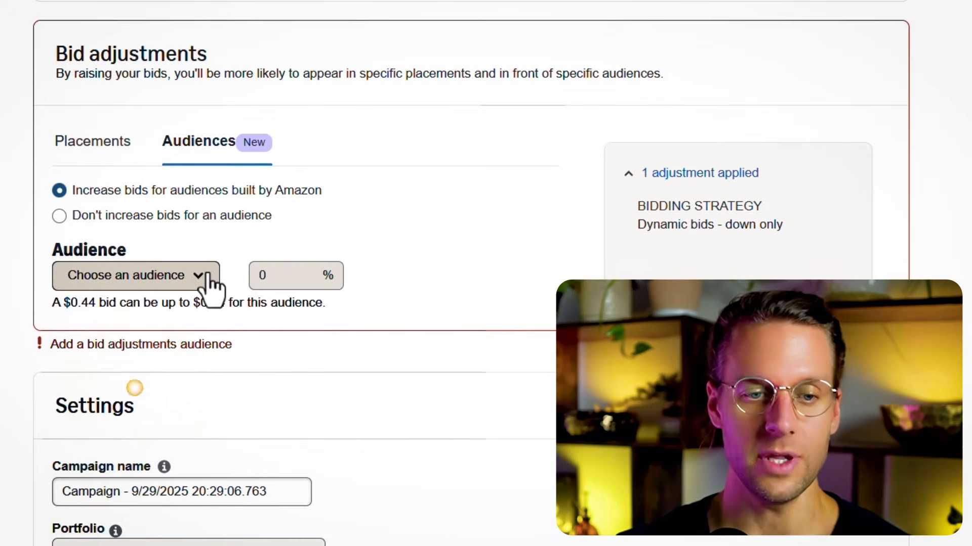
scroll(208, 280, down, 8)
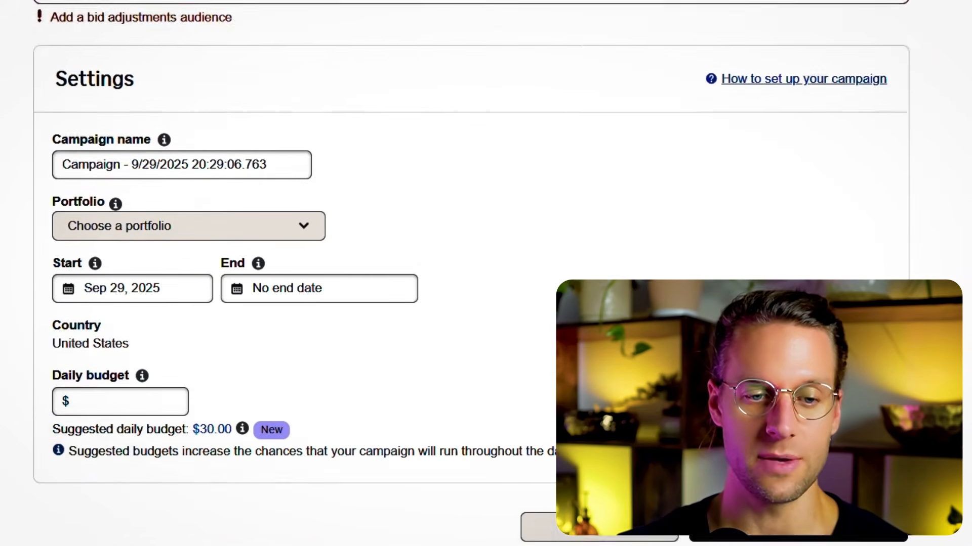
click(785, 467)
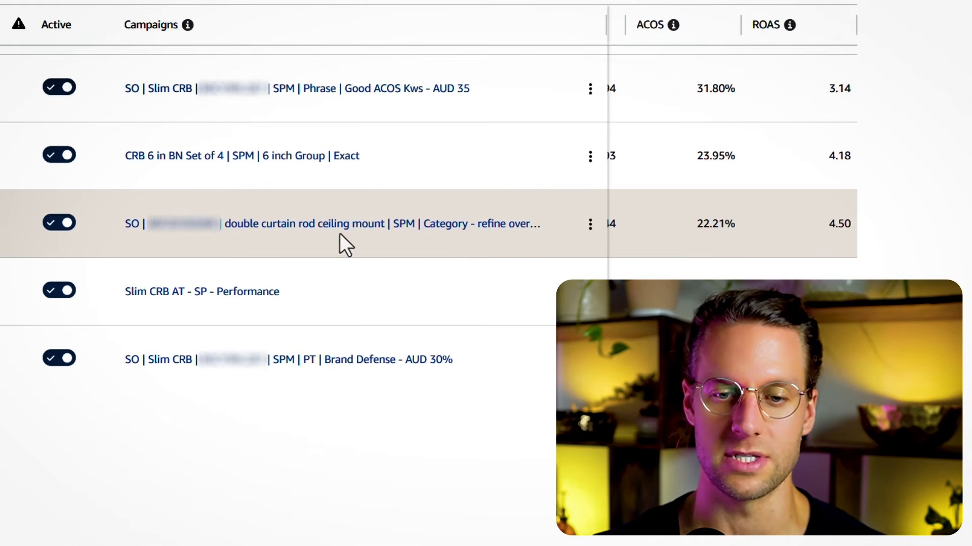
Open the Category ad group's search terms in the double curtain rod ceiling mount campaign and examine the matched products and their sales
click(323, 227)
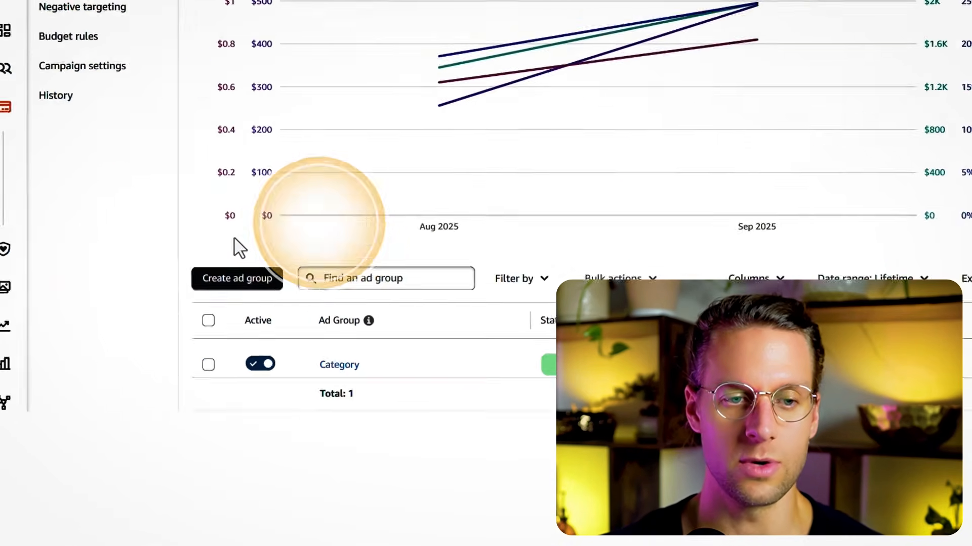
click(338, 365)
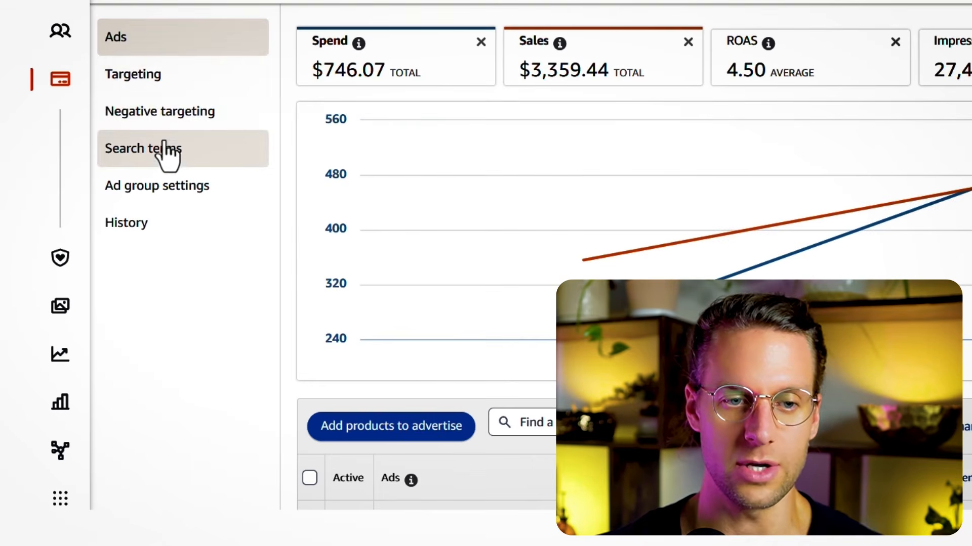
click(167, 151)
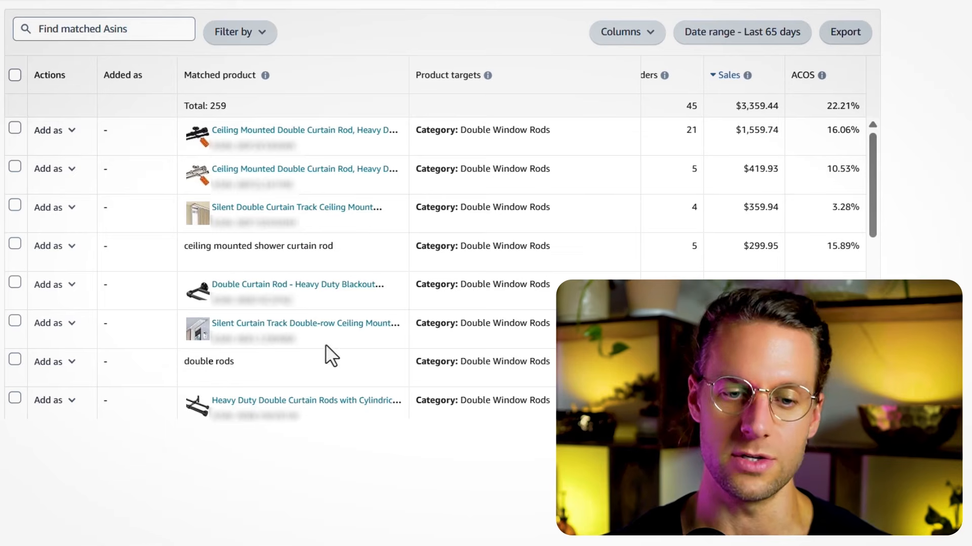
scroll(415, 260, down, 10)
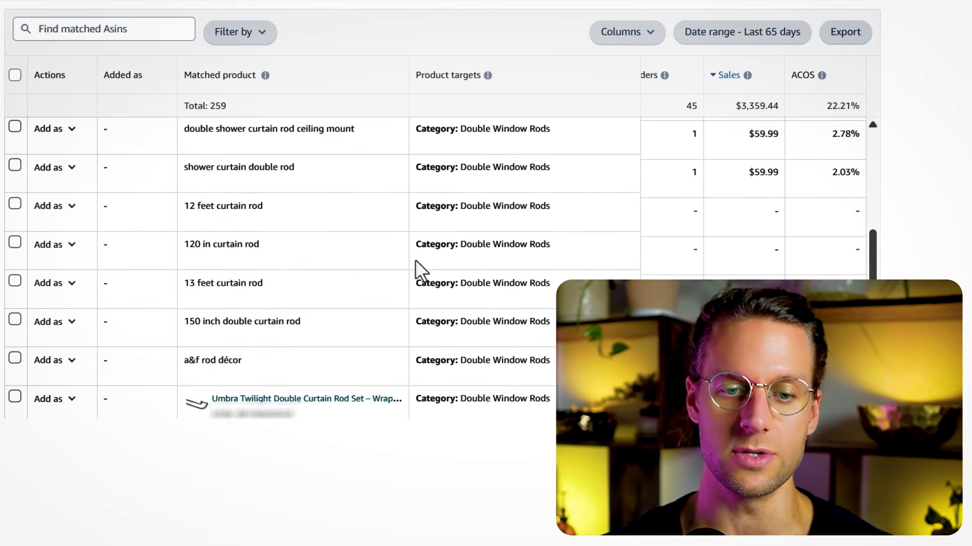
scroll(415, 260, down, 4)
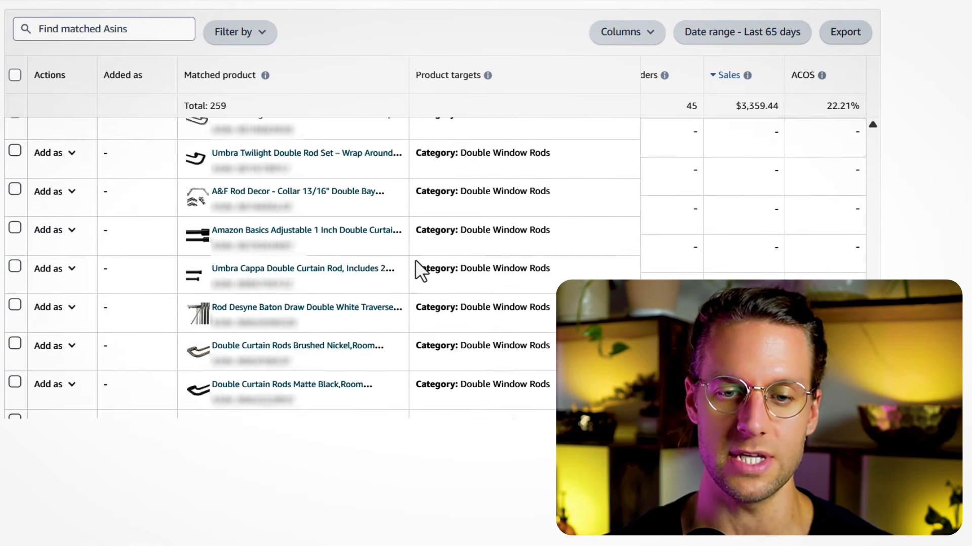
scroll(415, 260, up, 5)
scroll(415, 259, up, 9)
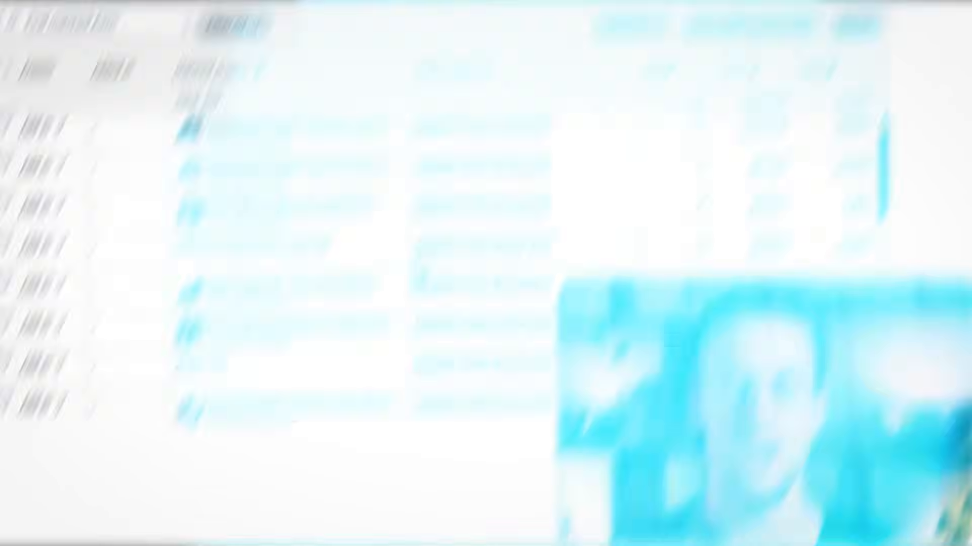